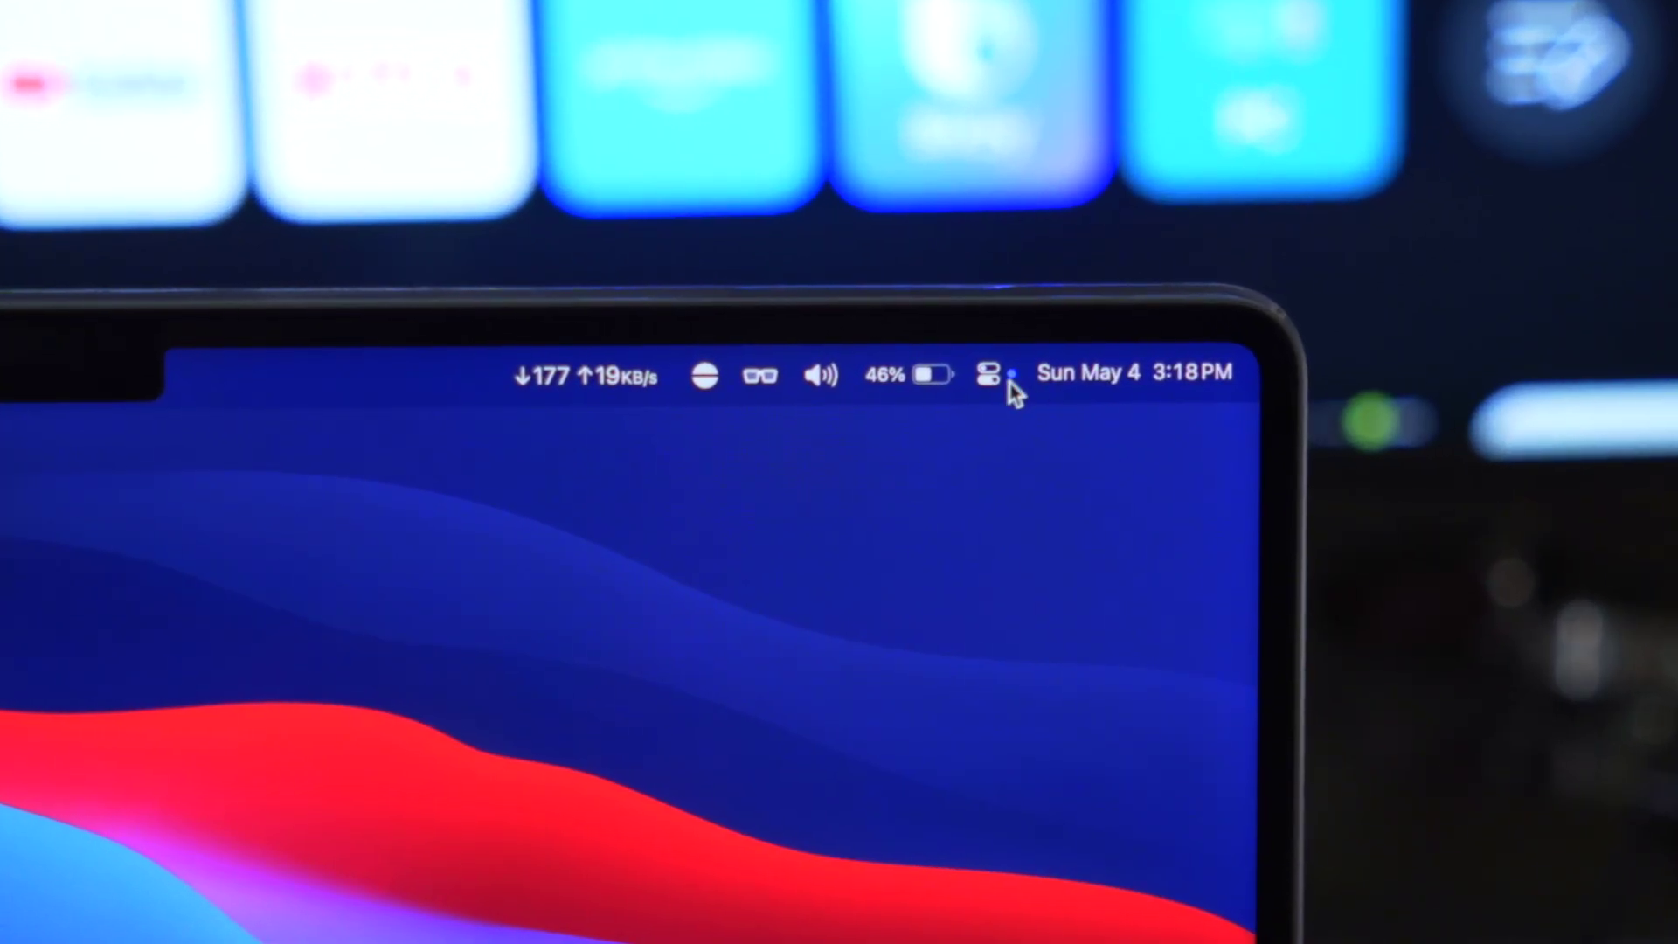
- Mirror the Mac's screen to the 55" Crystal UHD TV from Control Center's Screen Mirroring list
{"action": "left_click", "coordinate": [991, 381]}
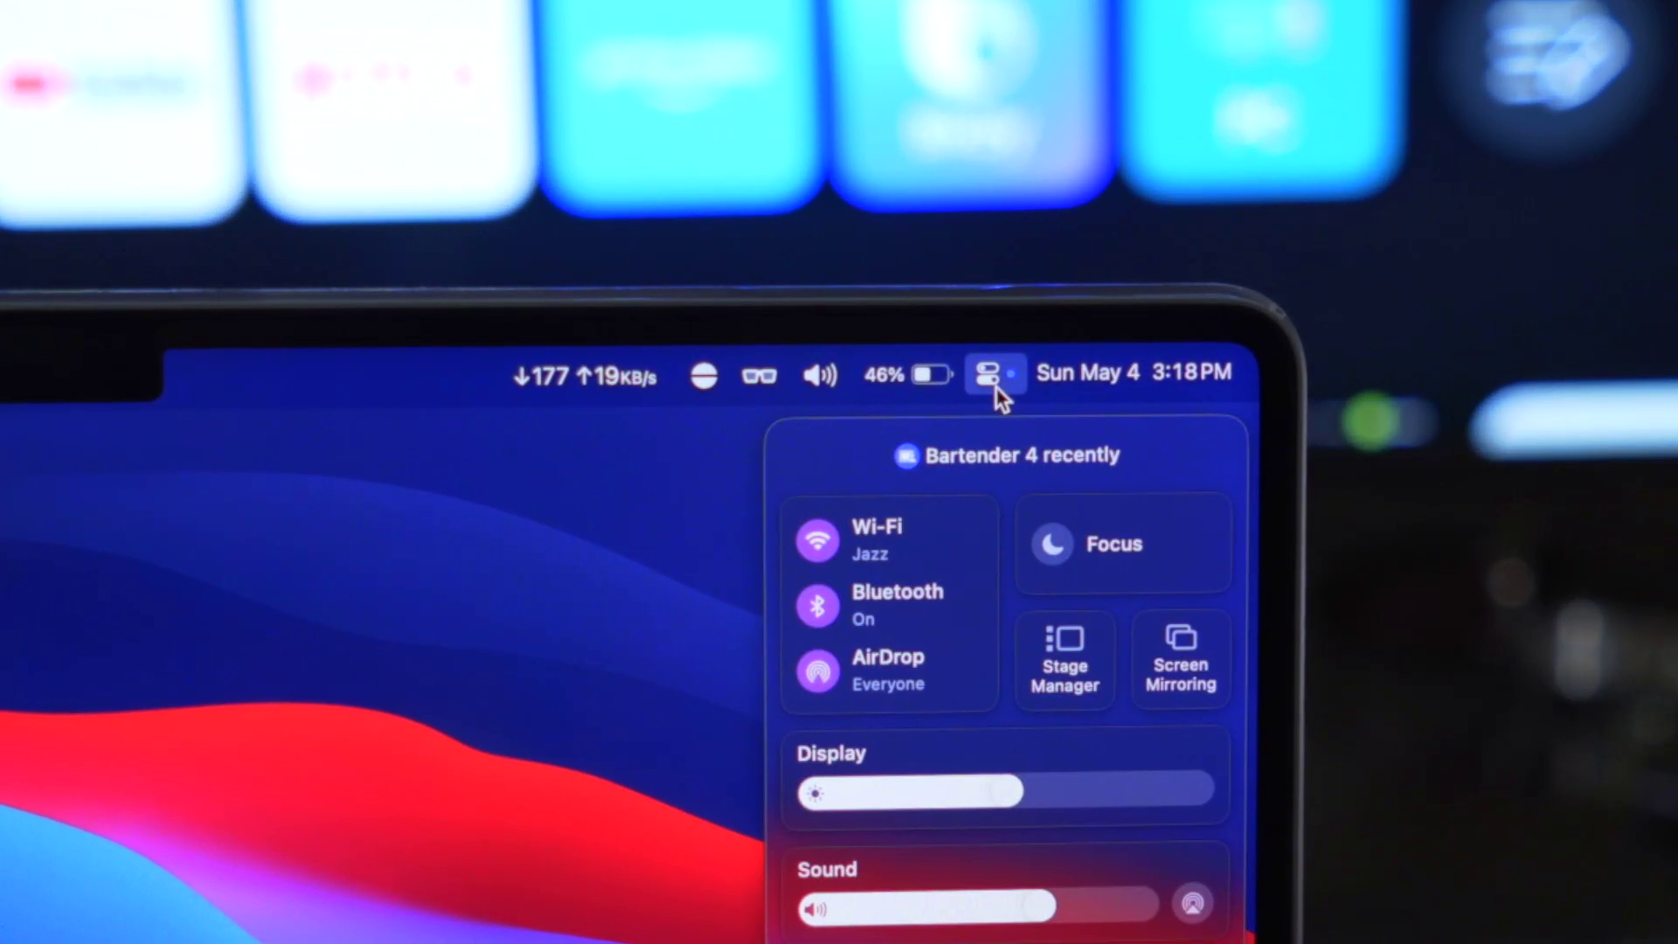
{"action": "left_click", "coordinate": [1191, 675]}
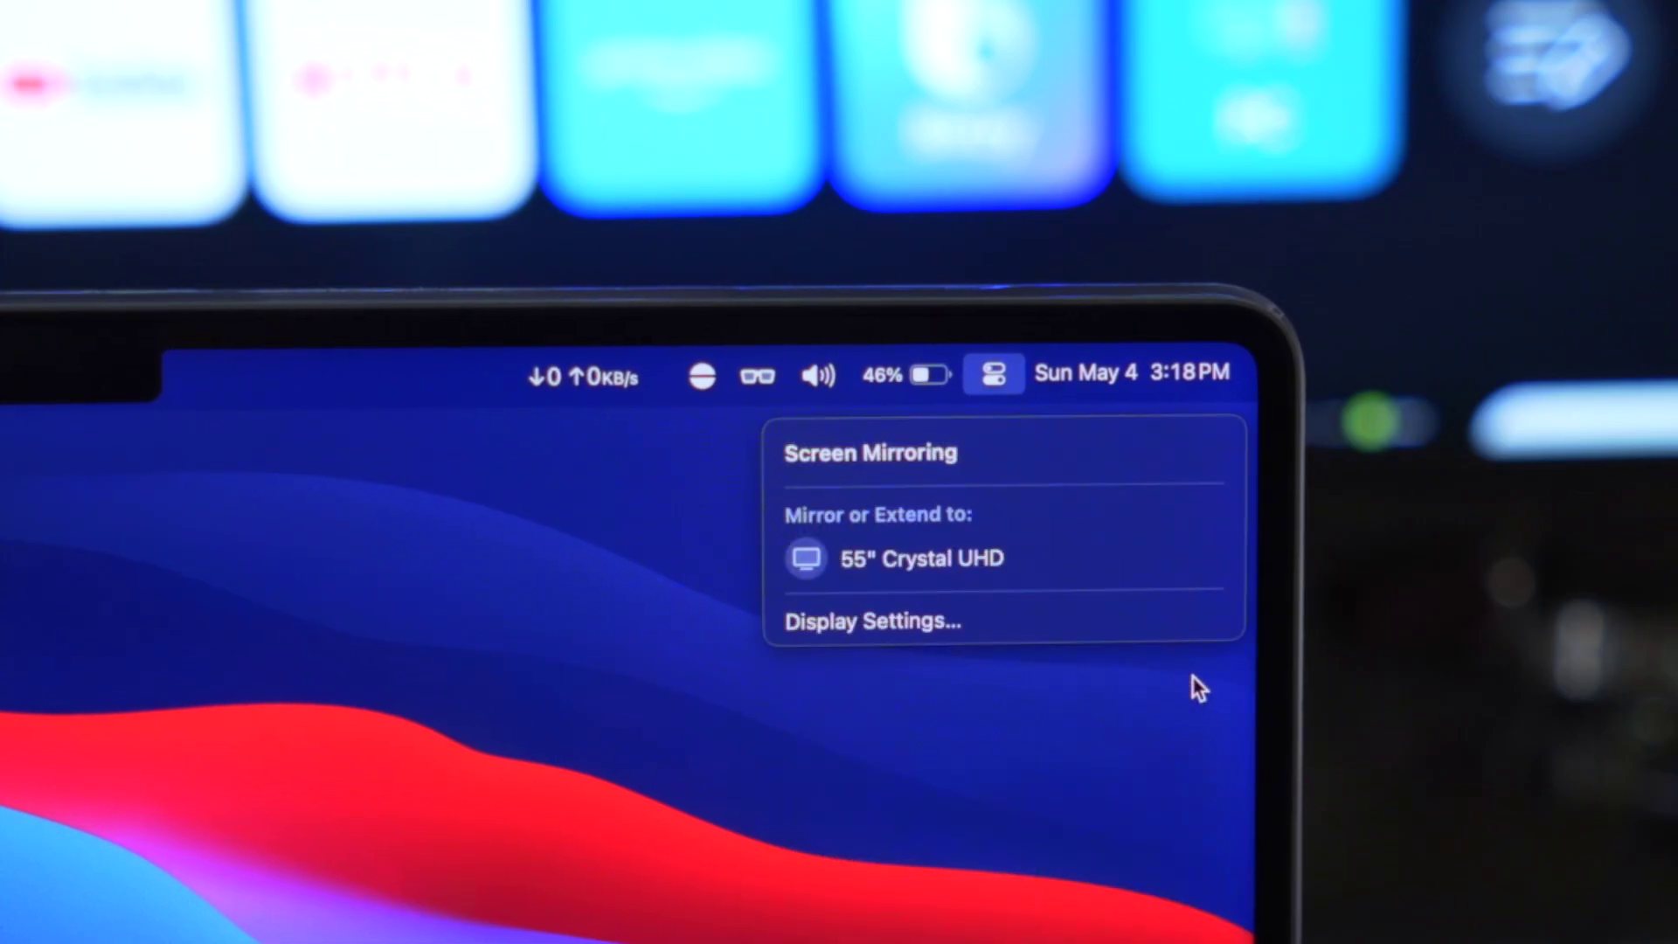
{"action": "left_click", "coordinate": [937, 575]}
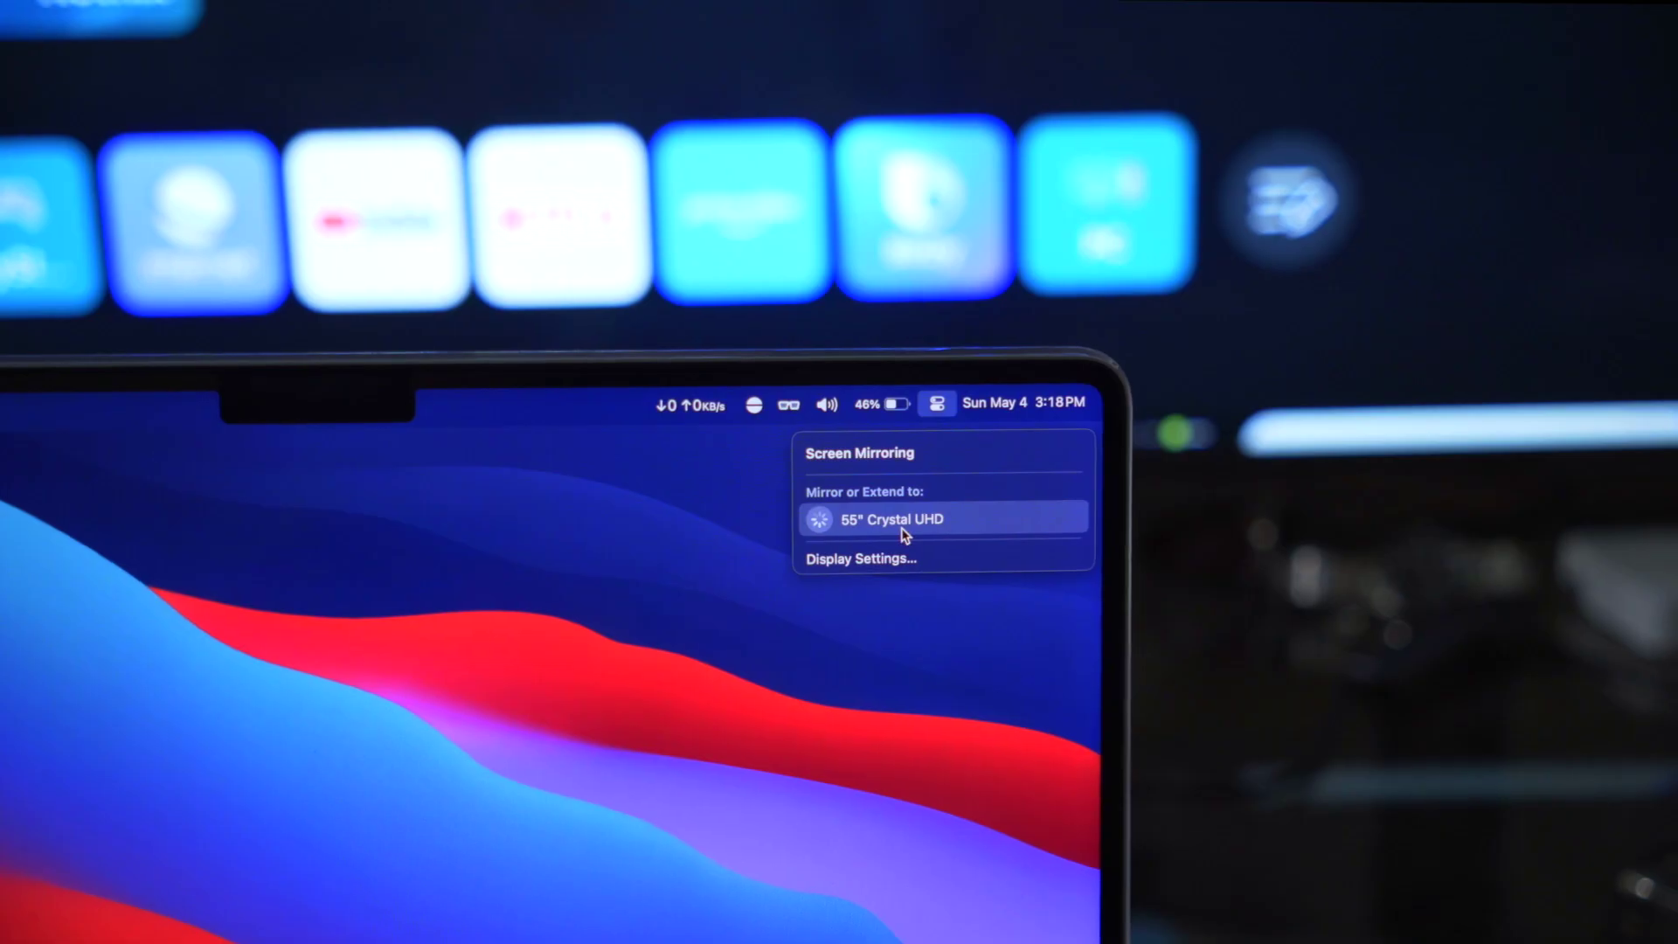